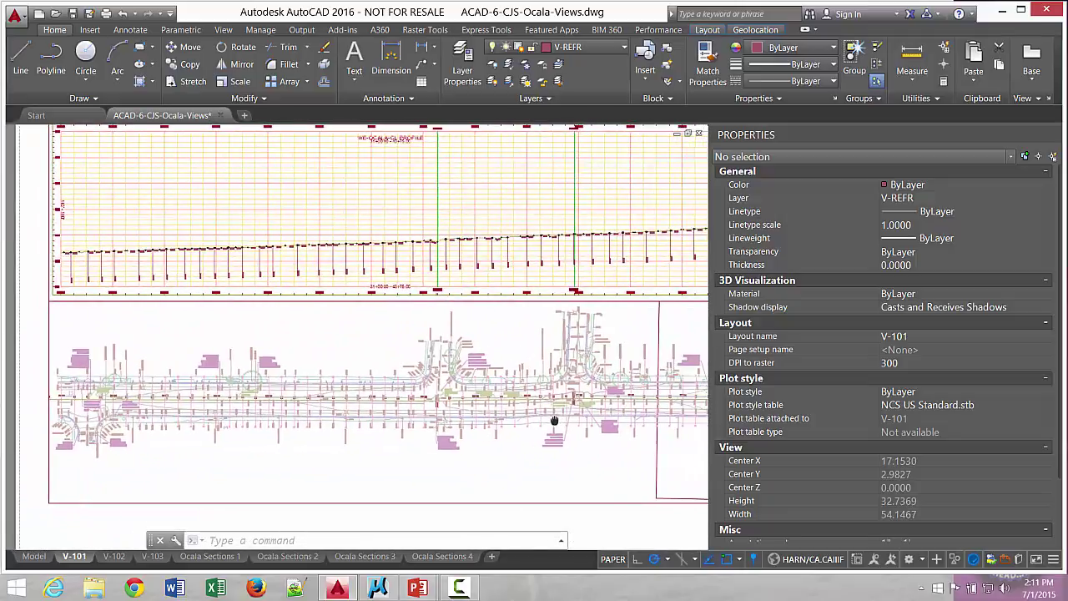
pyautogui.scroll(-3, 544, 414)
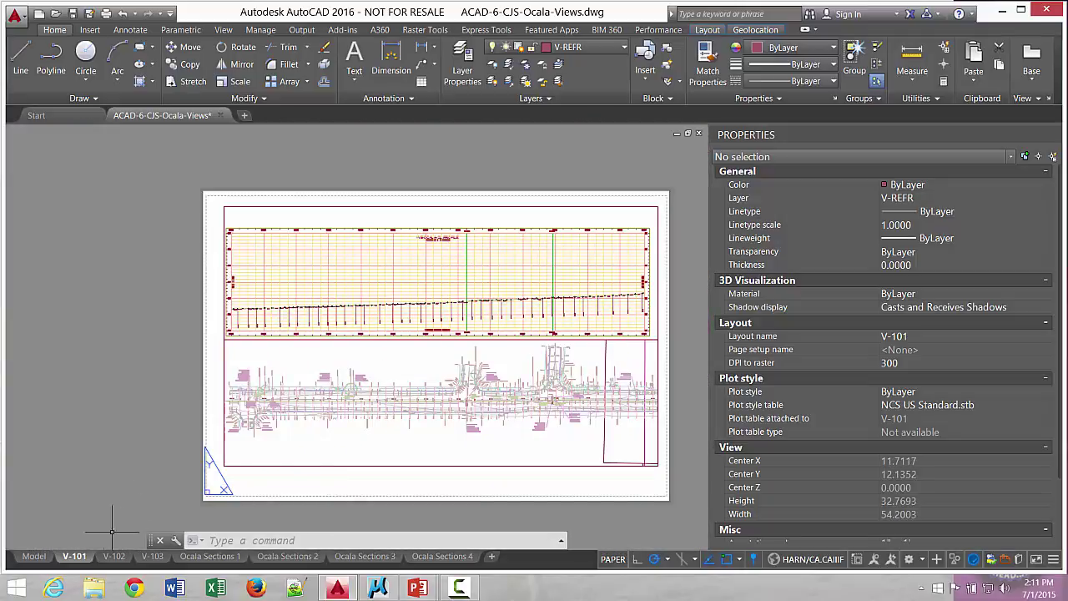
pyautogui.moveTo(461, 559)
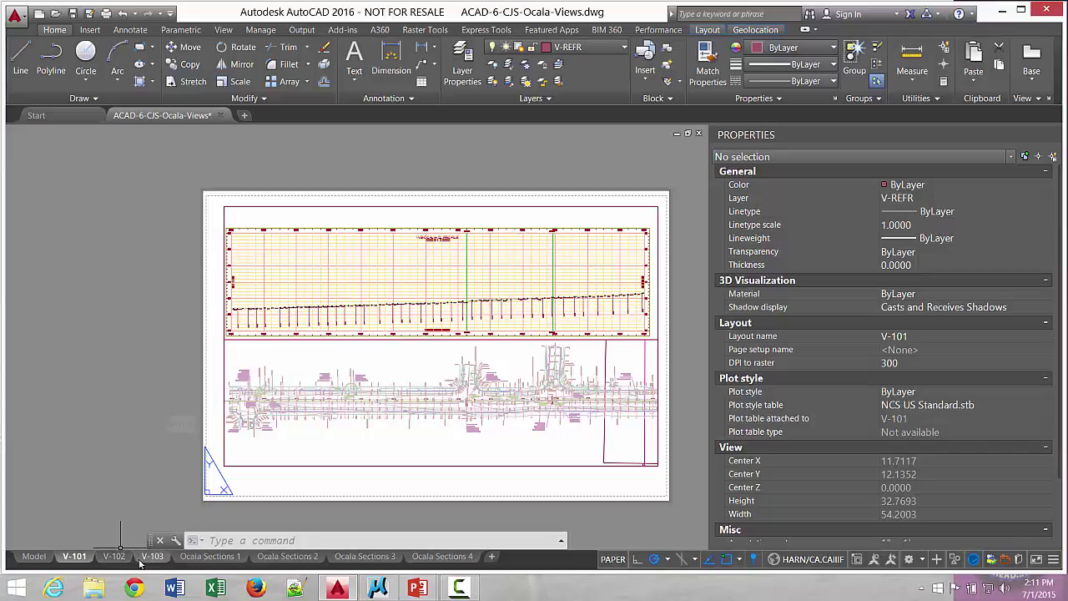
pyautogui.moveTo(150, 564)
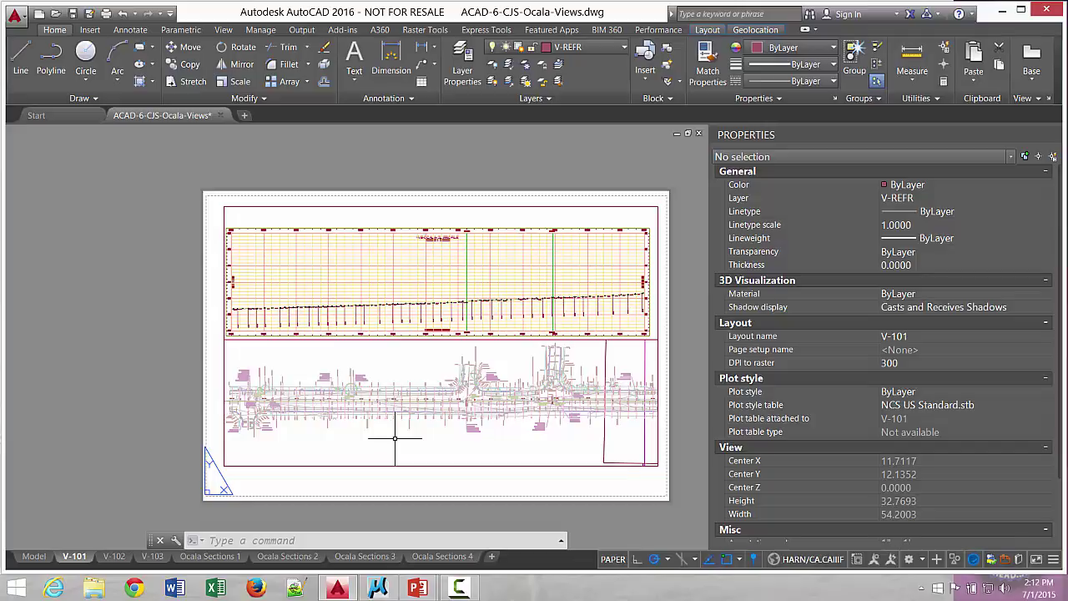
pyautogui.scroll(10, 437, 397)
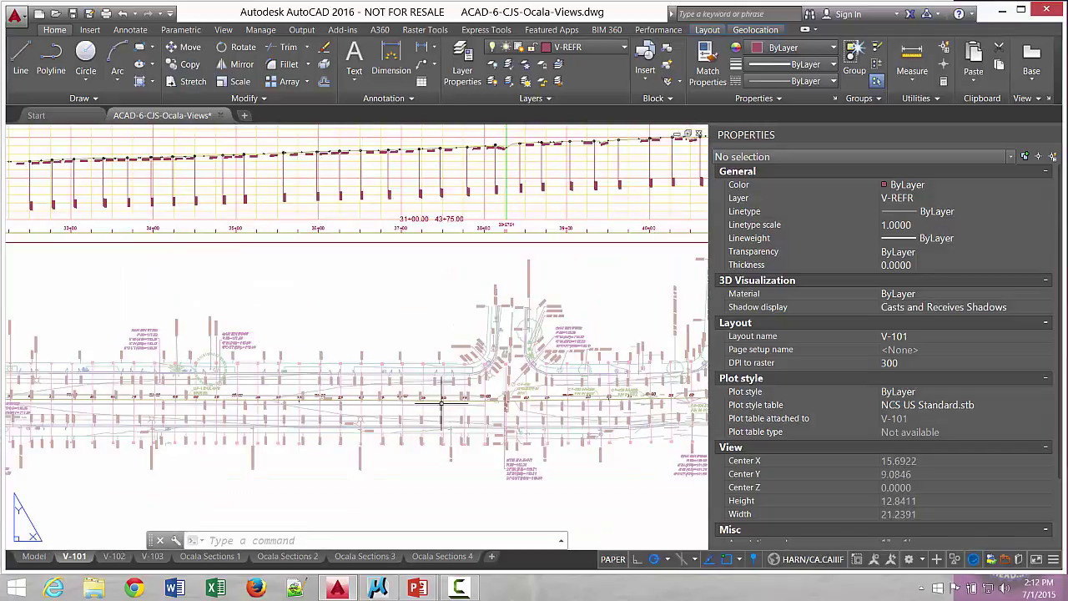
pyautogui.scroll(-5, 470, 396)
pyautogui.moveTo(470, 400); pyautogui.dragTo(184, 365, button='middle')
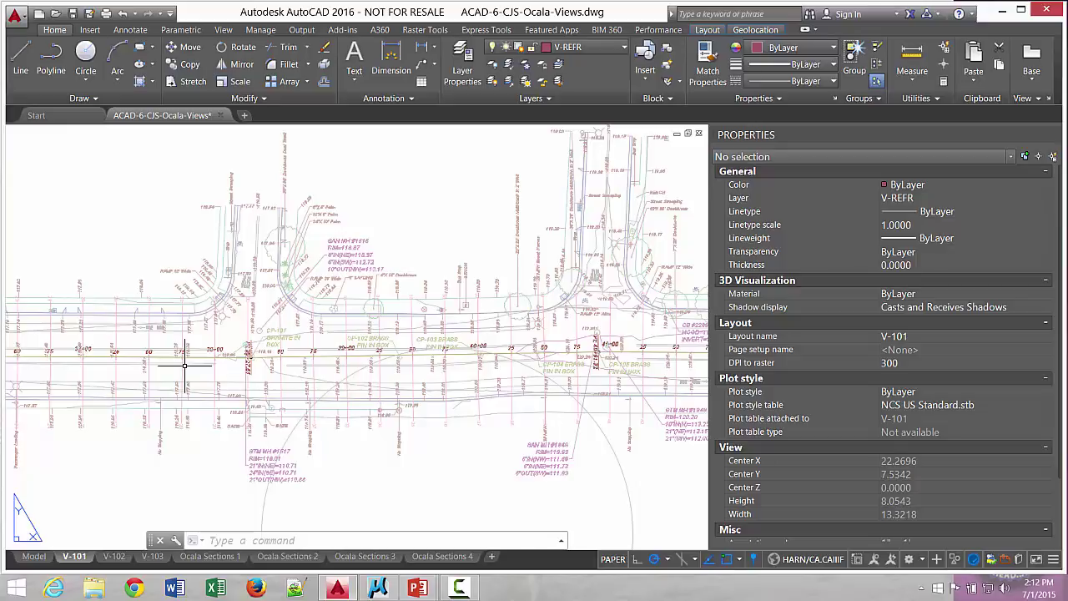
pyautogui.scroll(8, 399, 316)
pyautogui.scroll(-4, 400, 316)
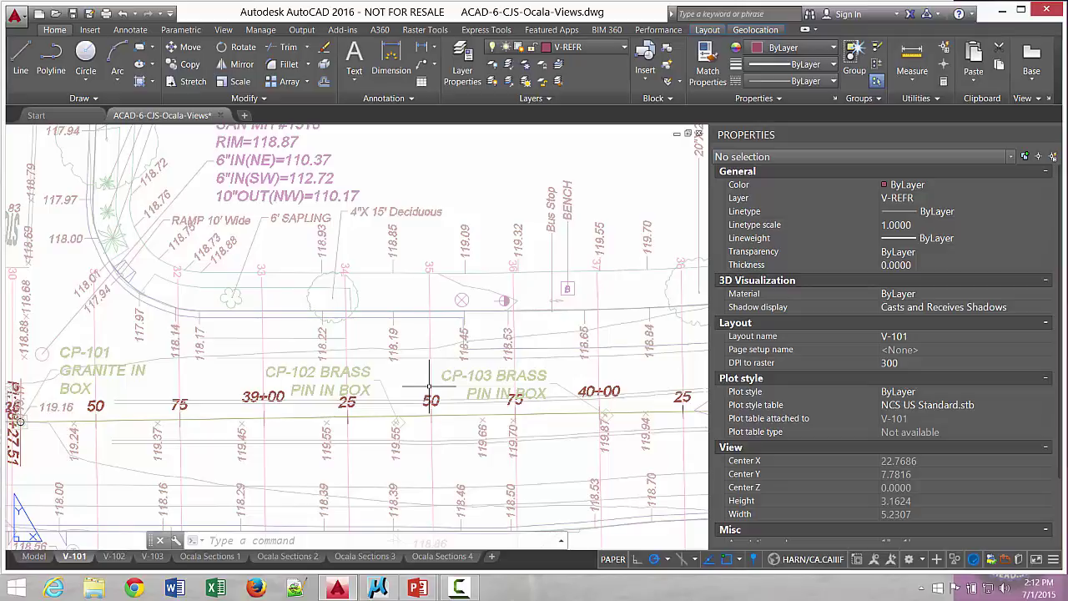
pyautogui.scroll(-4, 465, 359)
pyautogui.scroll(-3, 464, 347)
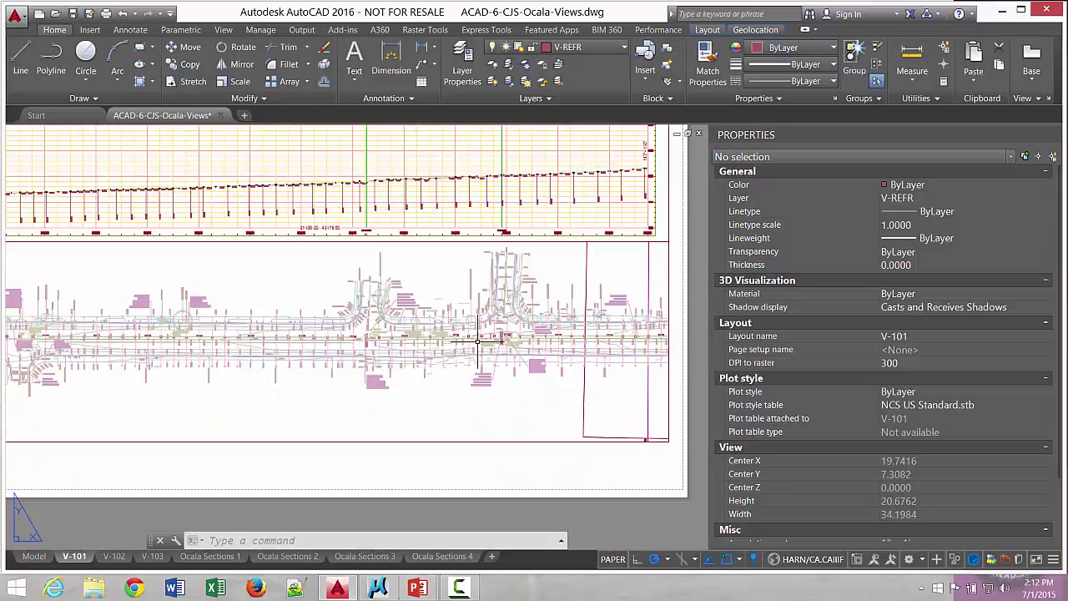
# - Switch from the V-102 layout to model space and bring the road corridor into view
pyautogui.click(114, 556)
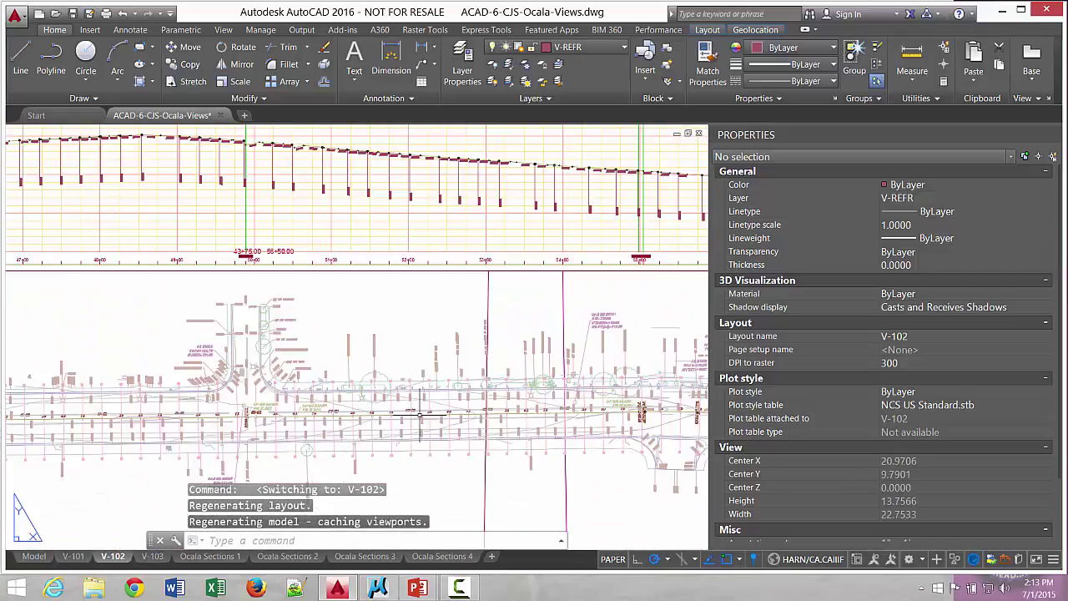
pyautogui.click(34, 556)
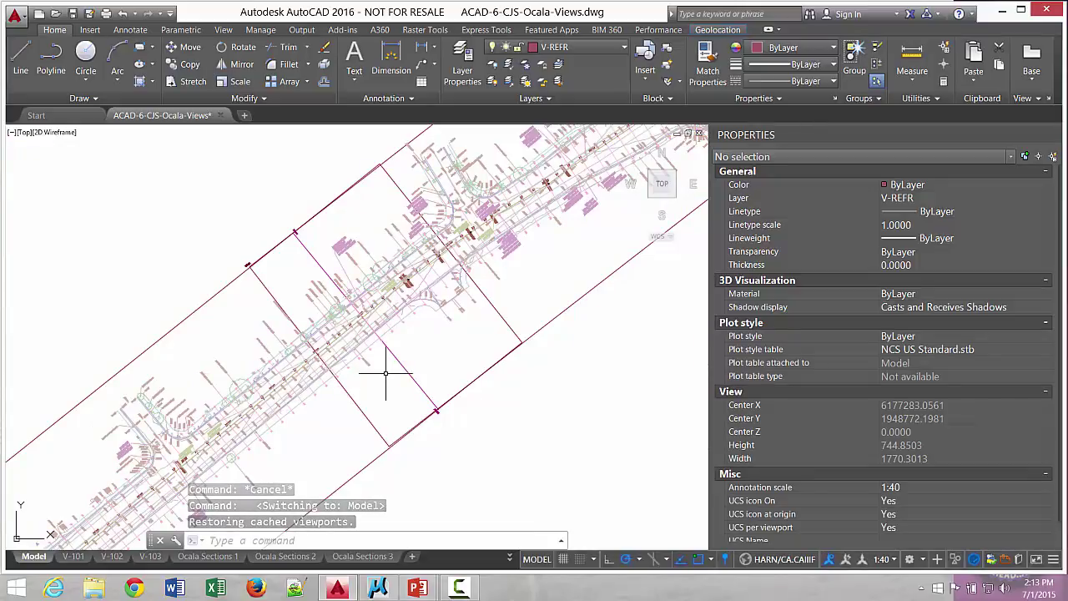
pyautogui.scroll(-4, 284, 451)
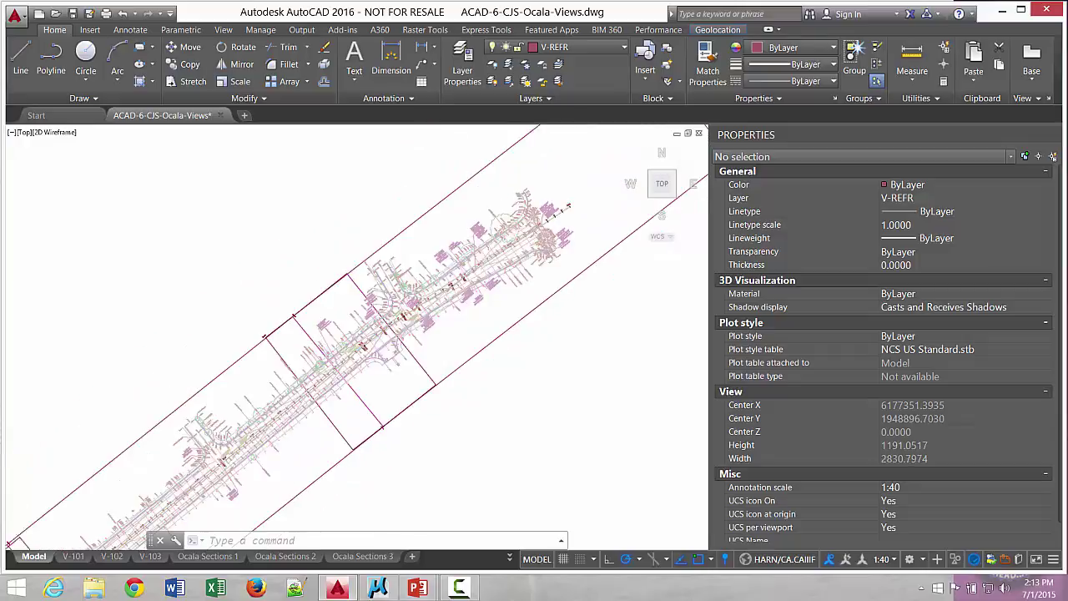
pyautogui.moveTo(292, 452)
pyautogui.mouseDown(button='middle')
pyautogui.moveTo(448, 292)
pyautogui.moveTo(343, 372)
pyautogui.mouseUp(button='middle')
pyautogui.moveTo(255, 425); pyautogui.dragTo(324, 325, button='middle')
pyautogui.scroll(6, 489, 226)
pyautogui.scroll(2, 359, 248)
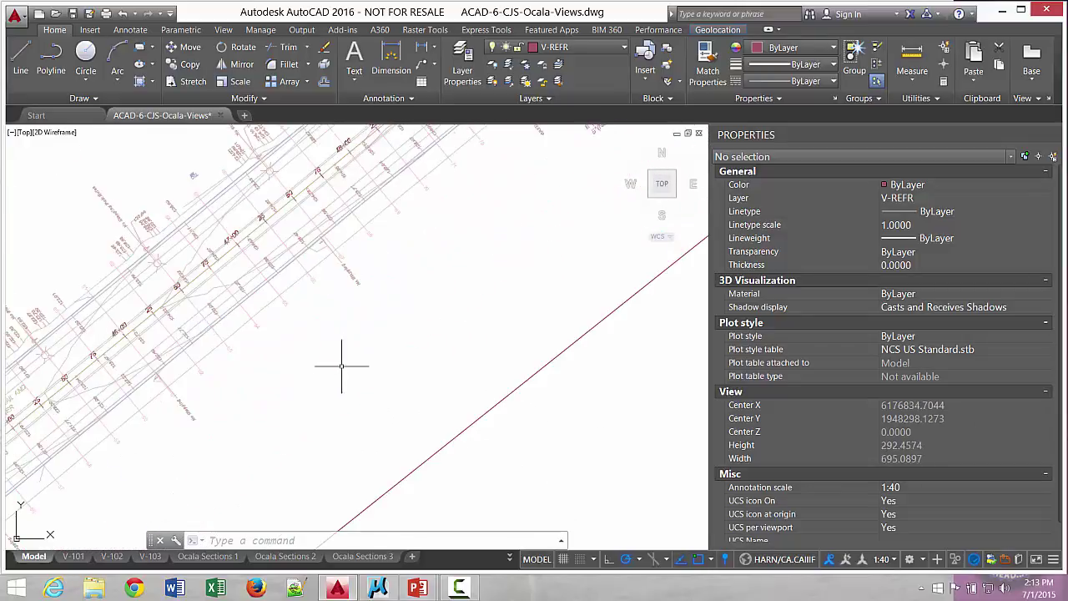
pyautogui.scroll(2, 345, 231)
pyautogui.scroll(-3, 410, 262)
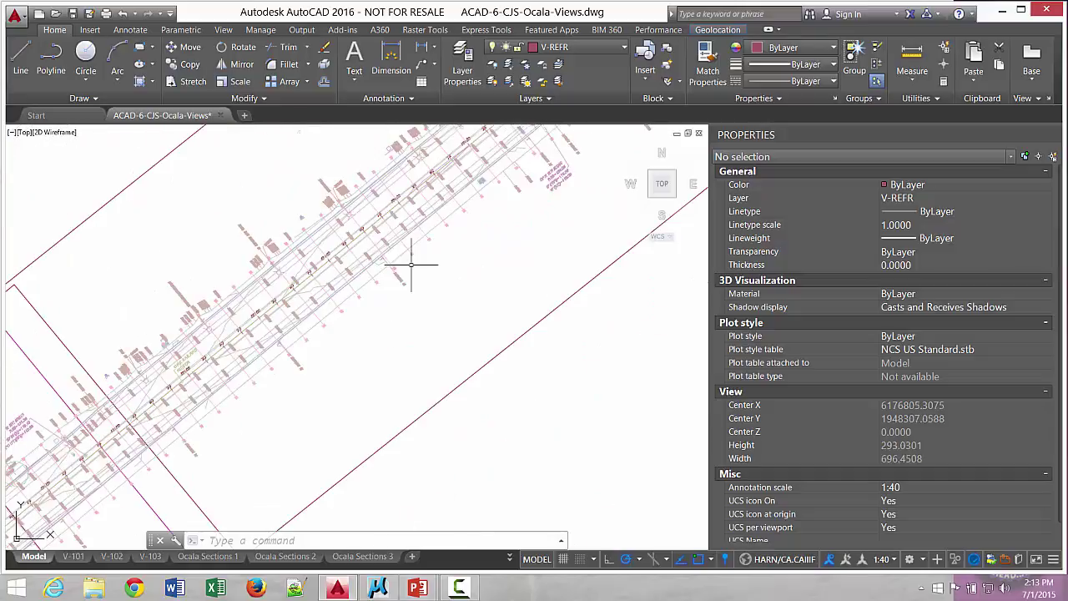
# - Move along the corridor toward the intersection and select the ACAD-6-CJS-Ocala-Labels xref
pyautogui.moveTo(436, 279); pyautogui.dragTo(348, 448, button='middle')
pyautogui.scroll(2, 454, 309)
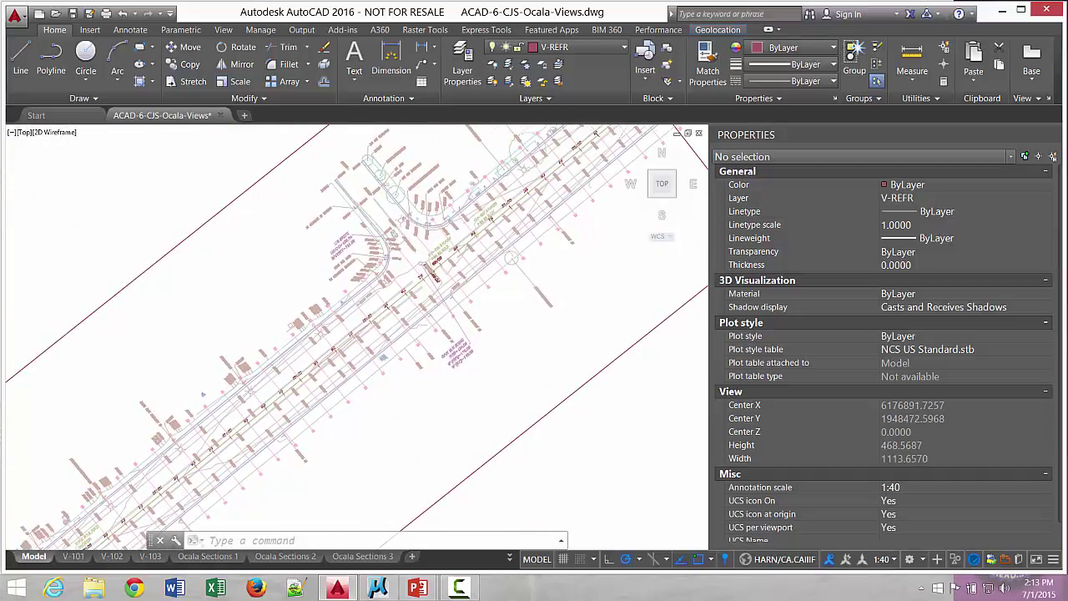
pyautogui.scroll(2, 567, 256)
pyautogui.scroll(-5, 566, 256)
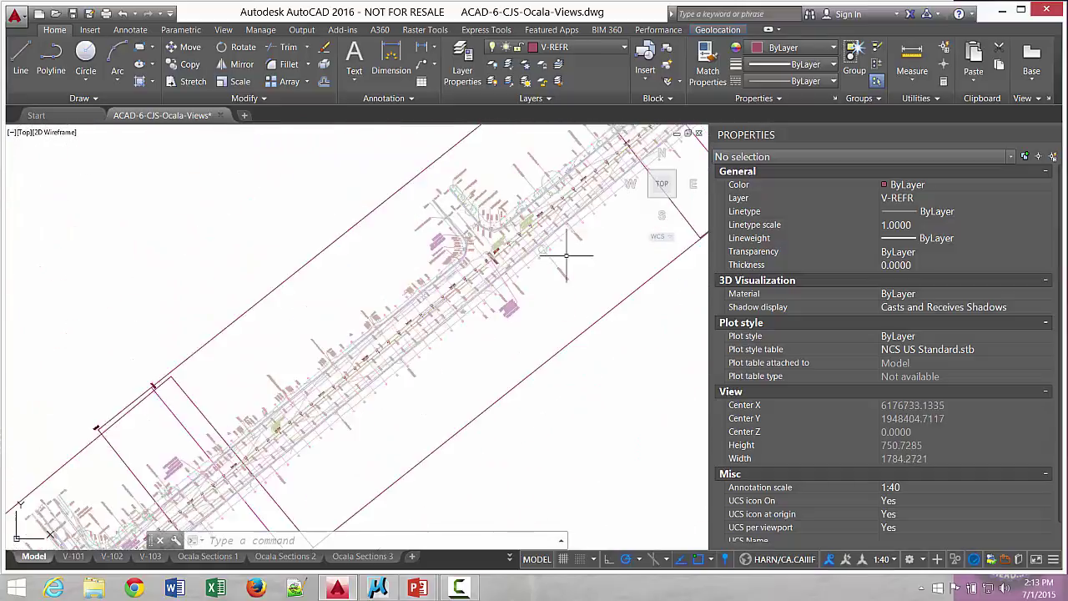
pyautogui.moveTo(551, 246); pyautogui.dragTo(466, 315, button='middle')
pyautogui.scroll(5, 405, 313)
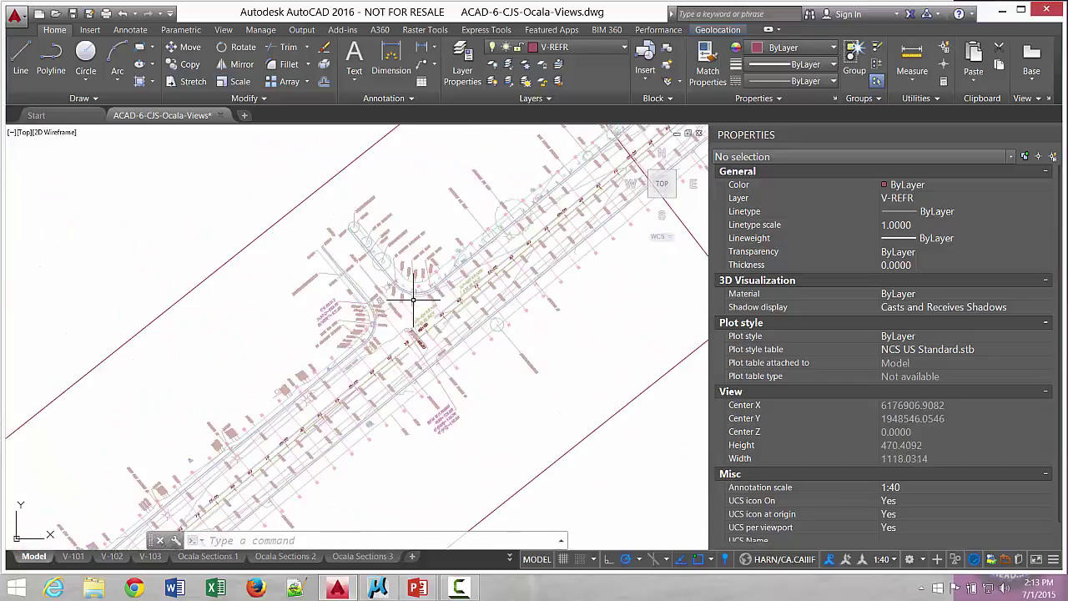
pyautogui.click(386, 176)
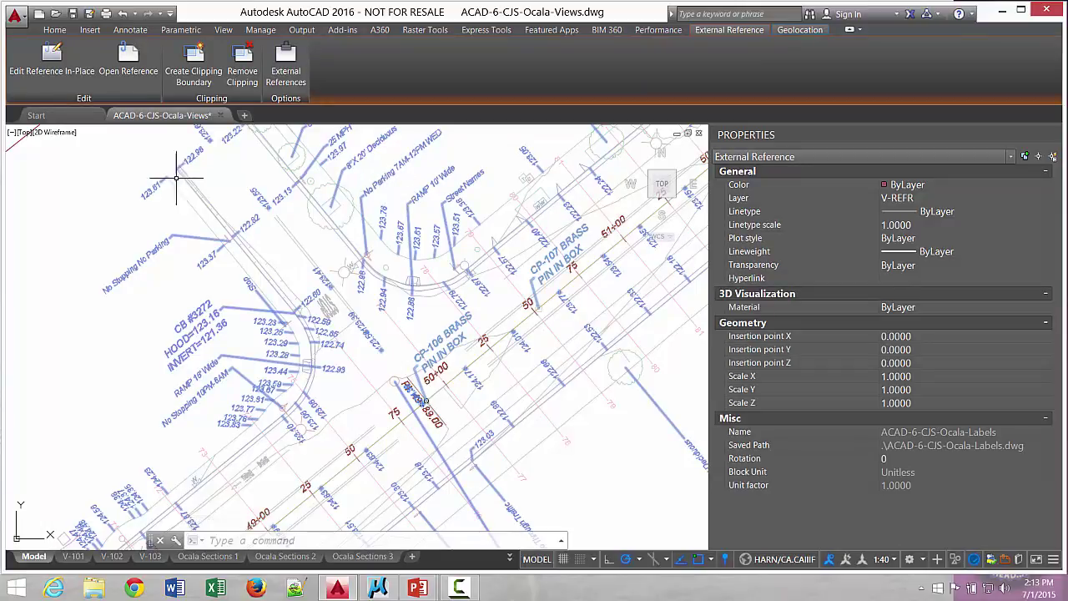
# - Open the External References palette and select the Labels xref
pyautogui.click(221, 31)
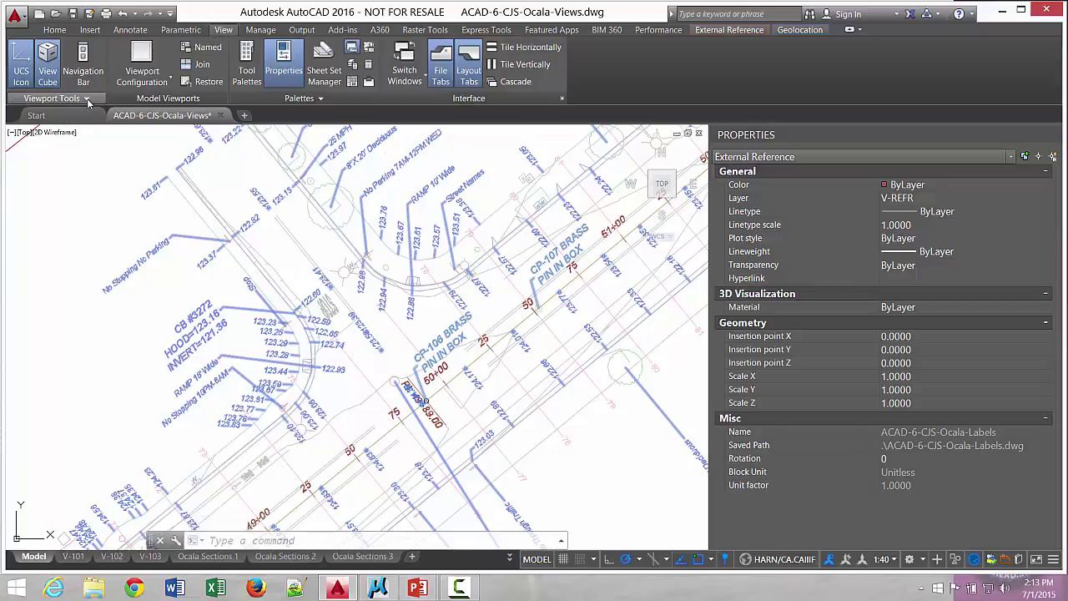
pyautogui.click(321, 98)
pyautogui.click(368, 81)
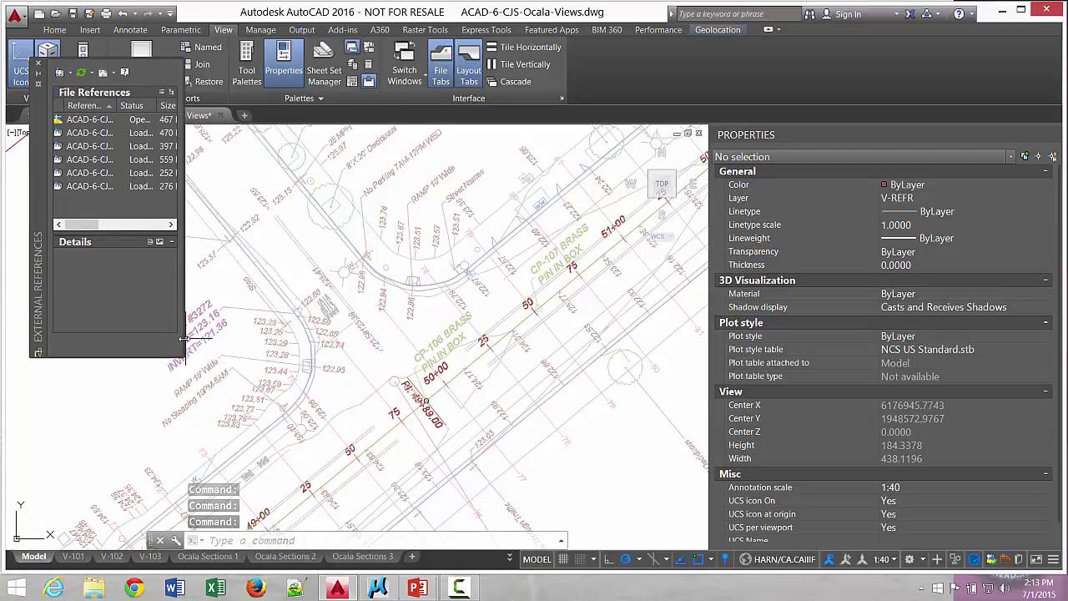
pyautogui.click(297, 357)
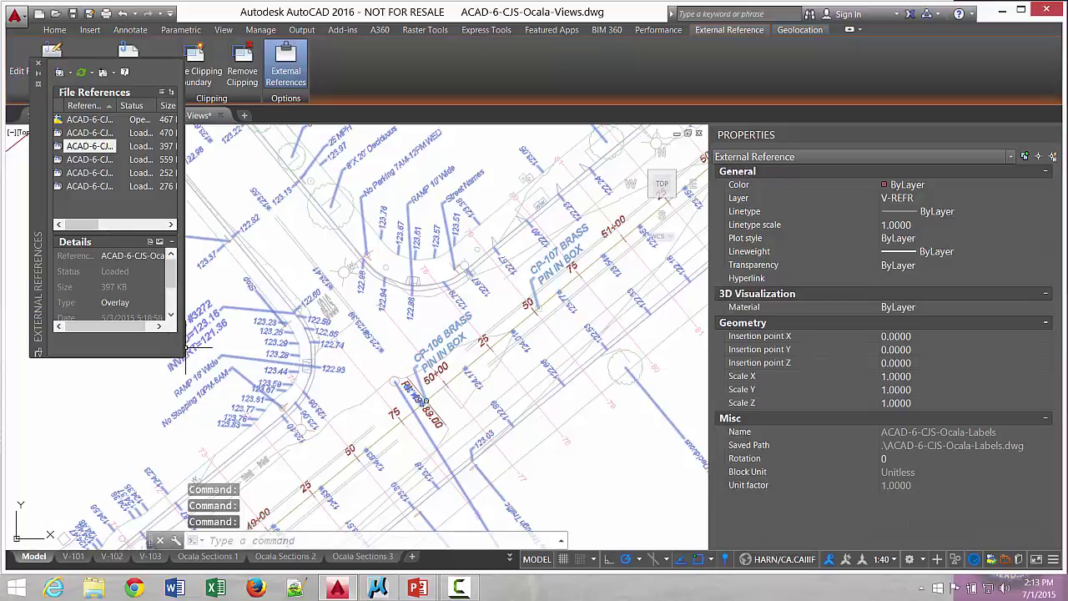
# - Widen the palette and Reference Name column, inspect Contours, Labels, Sections and Figures, then close it
pyautogui.moveTo(179, 334); pyautogui.dragTo(312, 335)
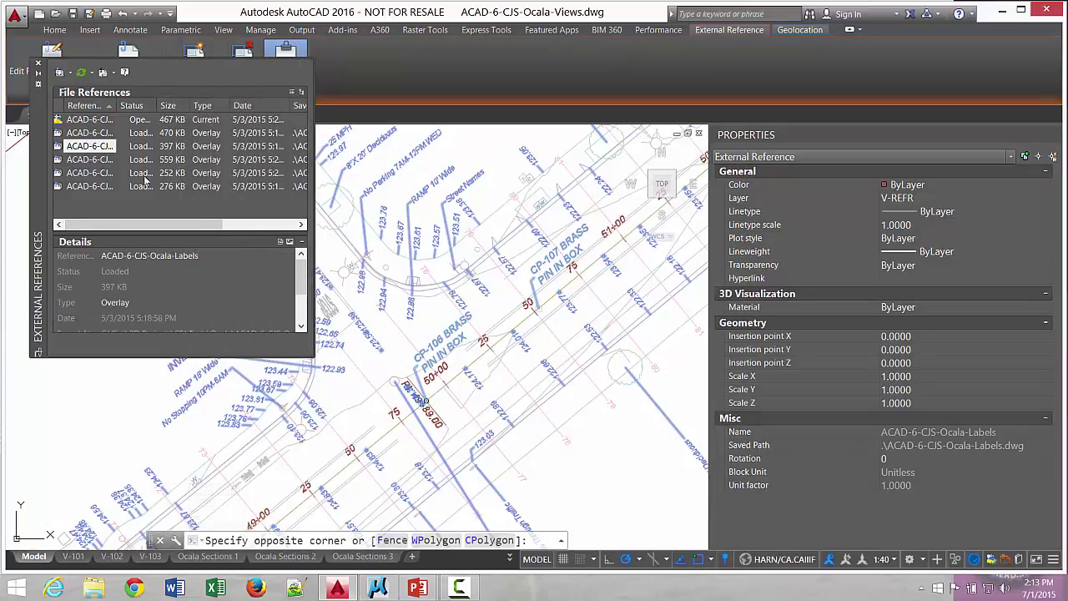
pyautogui.moveTo(117, 105); pyautogui.dragTo(187, 117)
pyautogui.moveTo(148, 134)
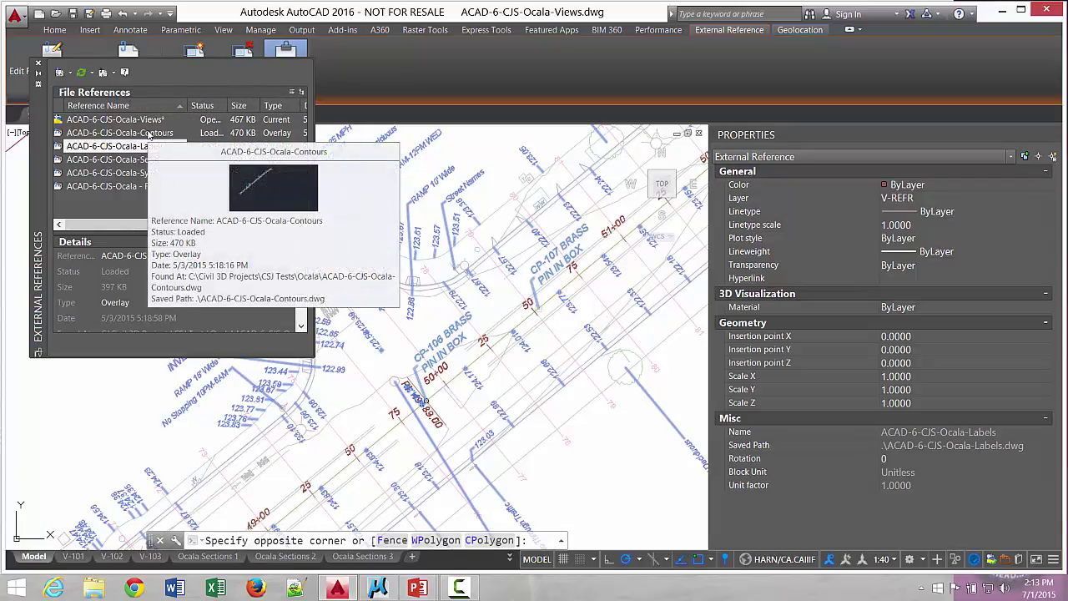
pyautogui.moveTo(117, 151)
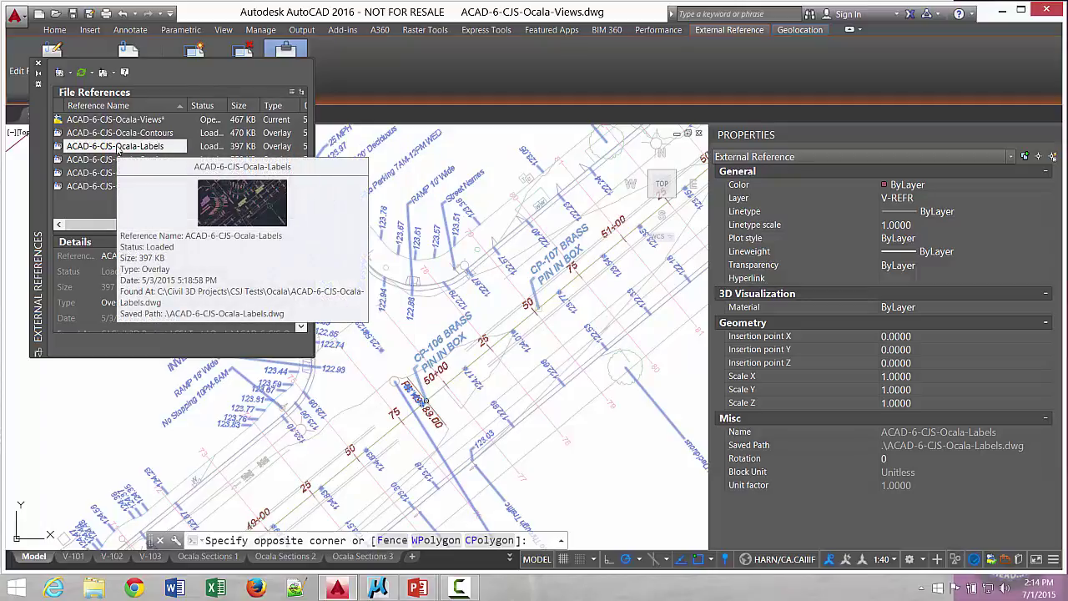
pyautogui.moveTo(105, 167)
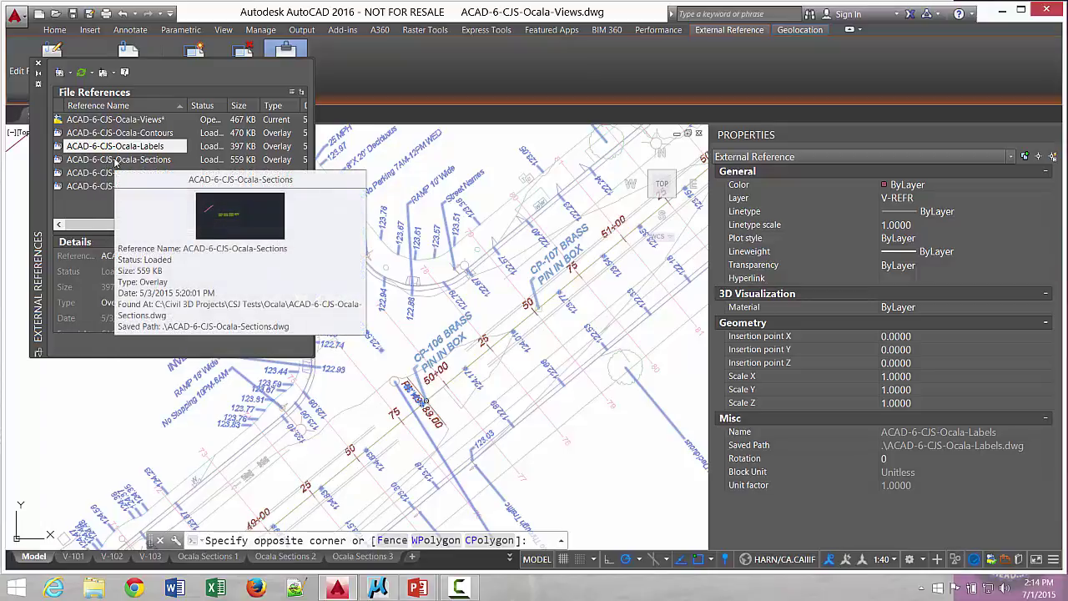
pyautogui.moveTo(109, 186)
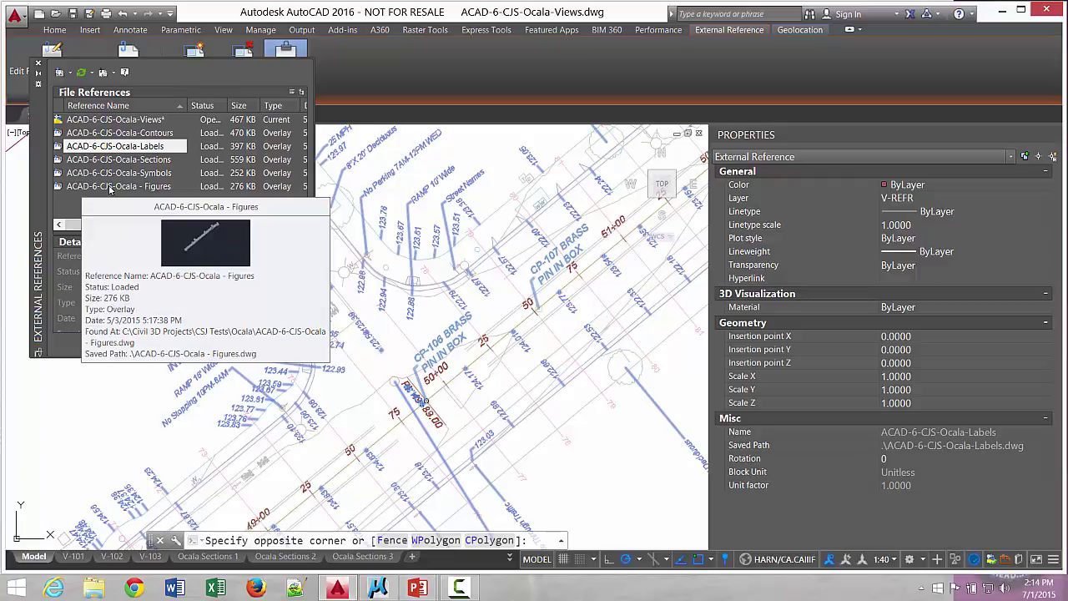
pyautogui.click(37, 66)
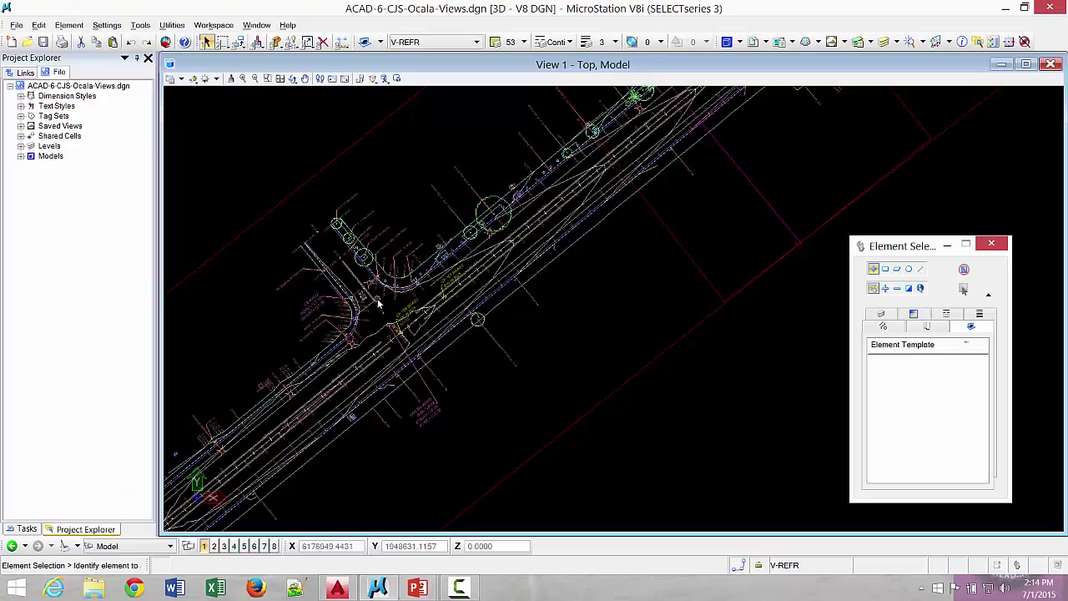
# - Open the References dialog listing the Figures, Contours, Labels and Symbols DGN attachments
pyautogui.click(67, 96)
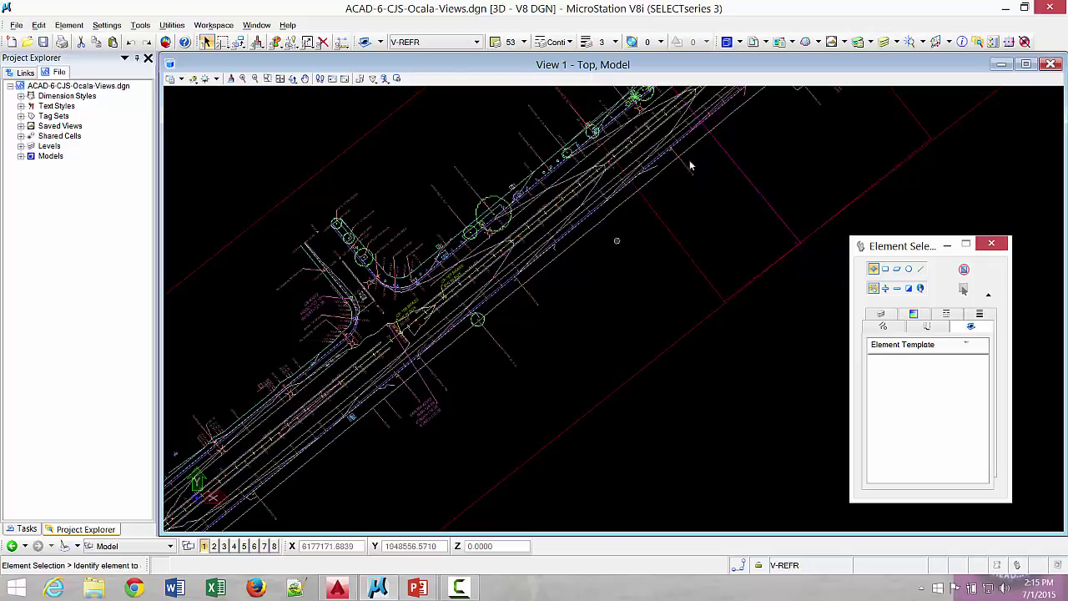
pyautogui.click(766, 43)
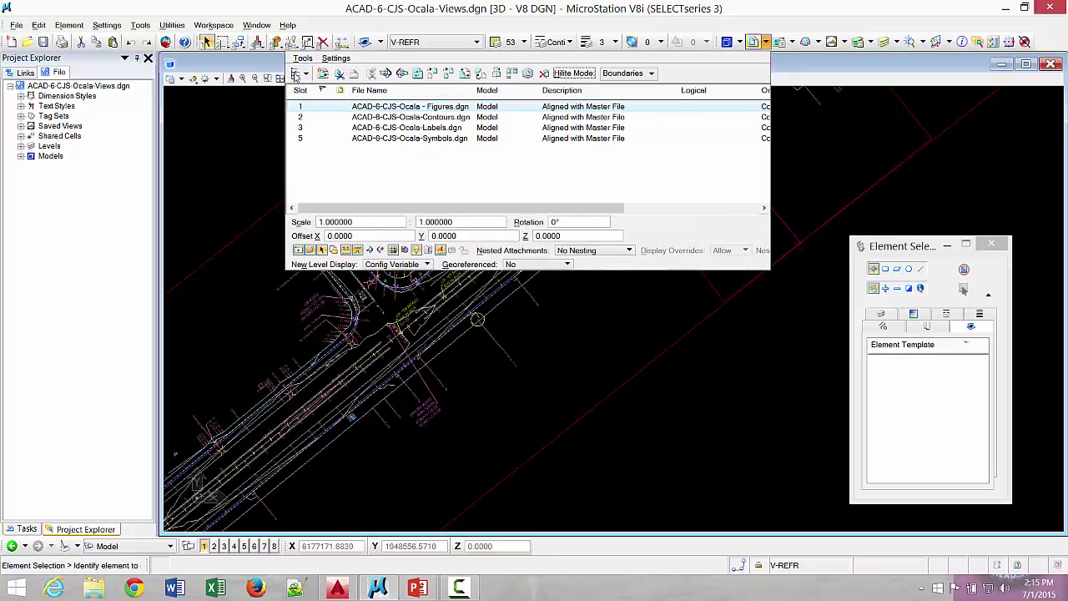
# - Show the master file's reference hierarchy, close References, and bring the CP-107 label into view
pyautogui.click(296, 75)
pyautogui.click(293, 102)
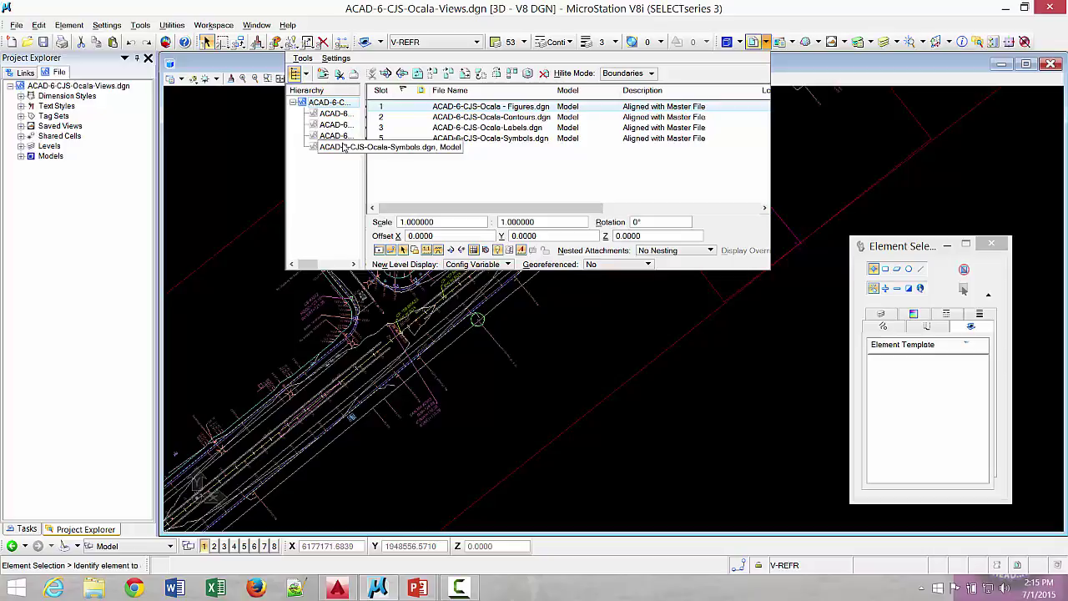
pyautogui.click(753, 42)
pyautogui.moveTo(529, 273); pyautogui.dragTo(388, 373, button='middle')
pyautogui.scroll(2, 388, 373)
pyautogui.scroll(5, 443, 253)
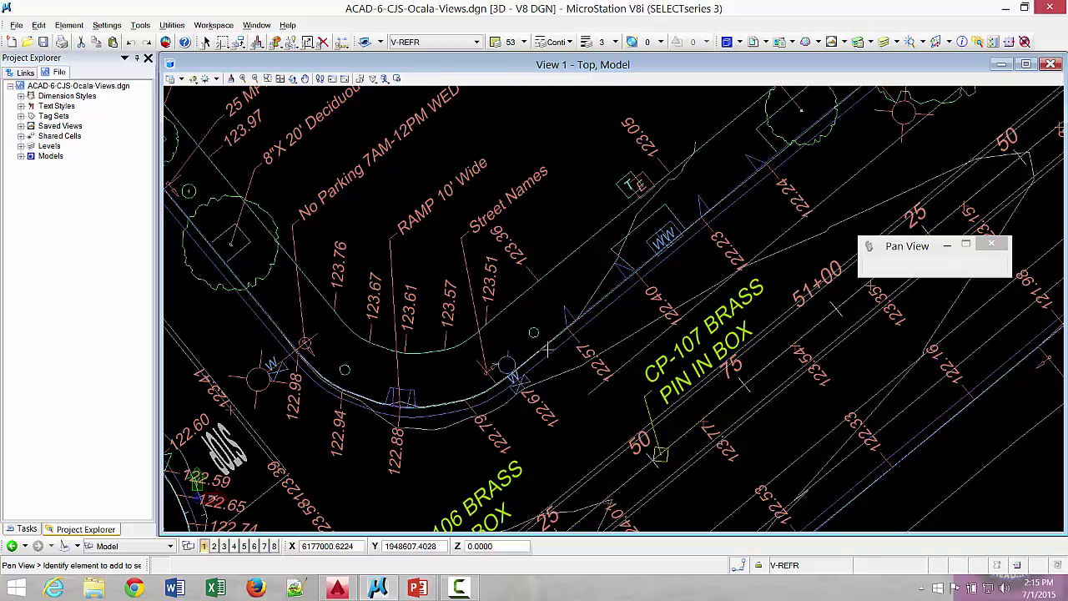
pyautogui.scroll(-5, 604, 330)
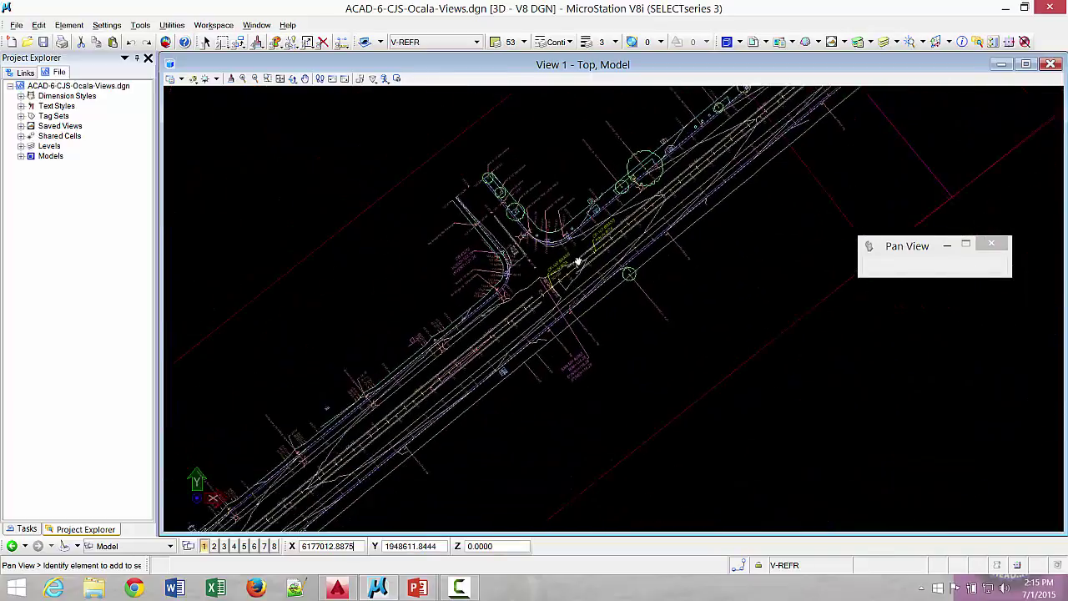
pyautogui.rightClick(561, 254)
pyautogui.scroll(3, 496, 297)
pyautogui.scroll(2, 525, 275)
pyautogui.scroll(-1, 525, 279)
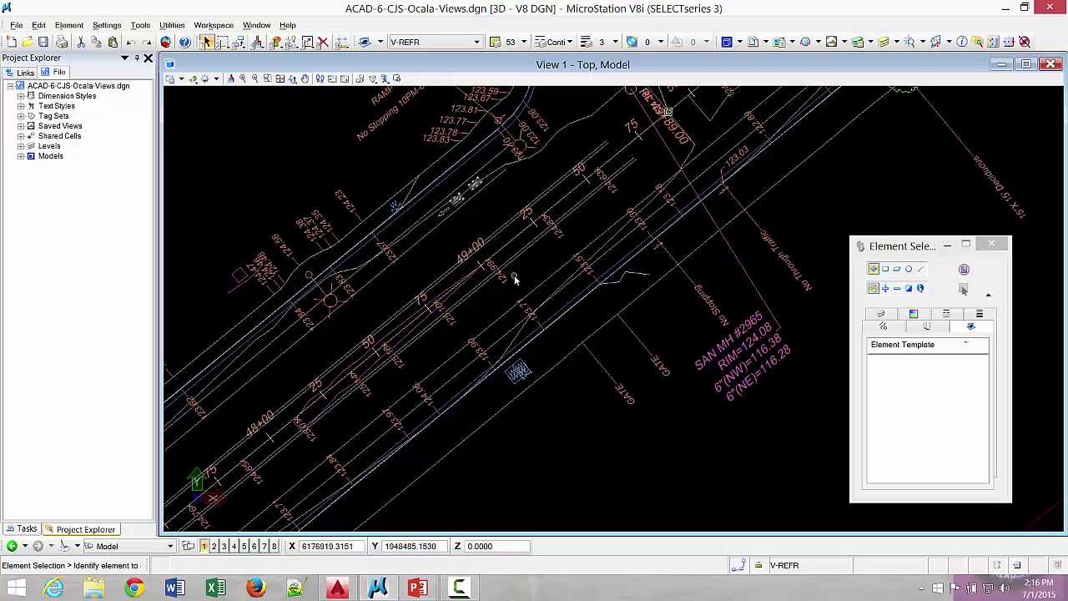
# - Switch to the V-102 model and pan toward the CP-106 and CP-107 station labels
pyautogui.click(170, 547)
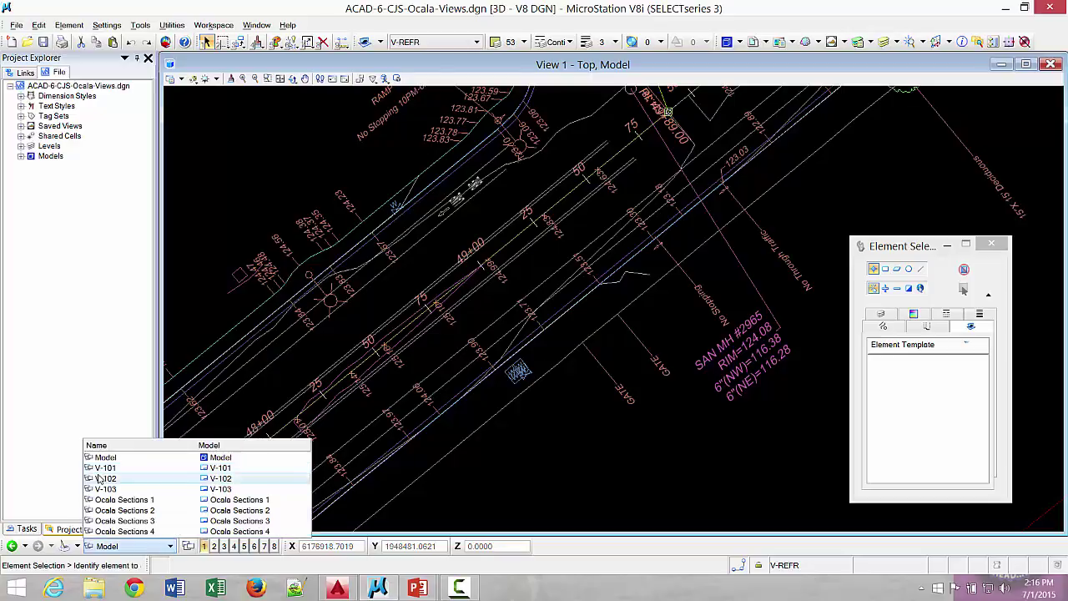
pyautogui.click(98, 480)
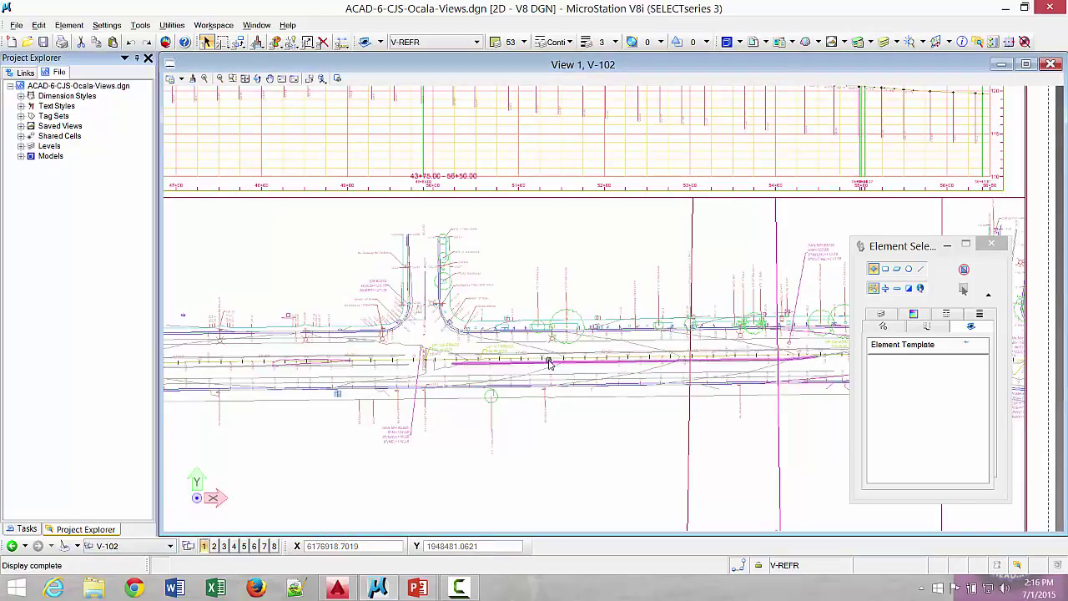
pyautogui.scroll(-3, 548, 362)
pyautogui.scroll(4, 538, 359)
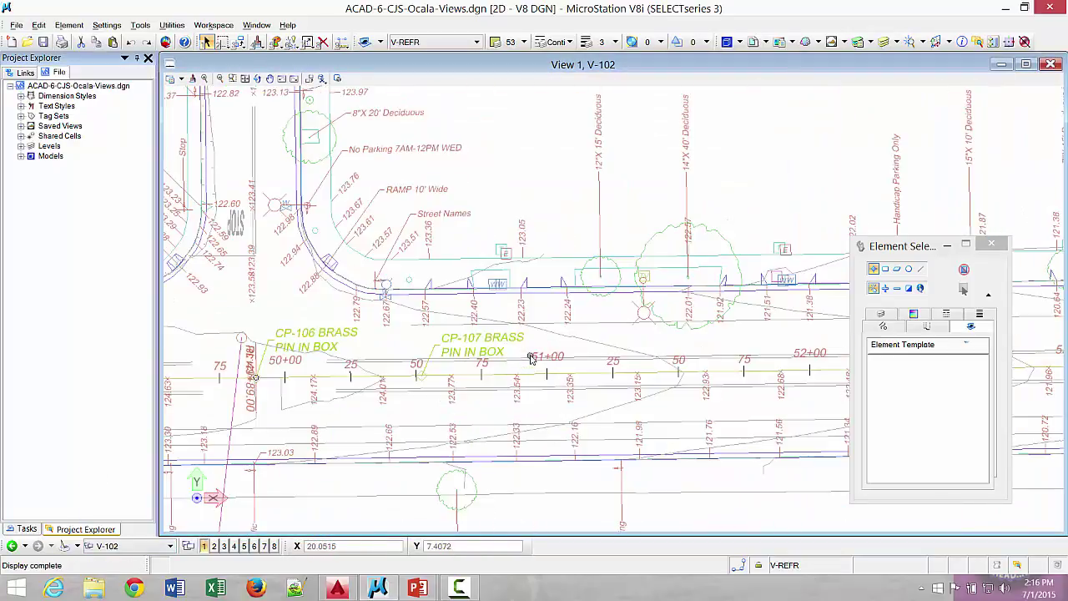
pyautogui.moveTo(481, 342)
pyautogui.mouseDown(button='middle')
pyautogui.moveTo(545, 403)
pyautogui.moveTo(593, 397)
pyautogui.moveTo(703, 325)
pyautogui.mouseUp(button='middle')
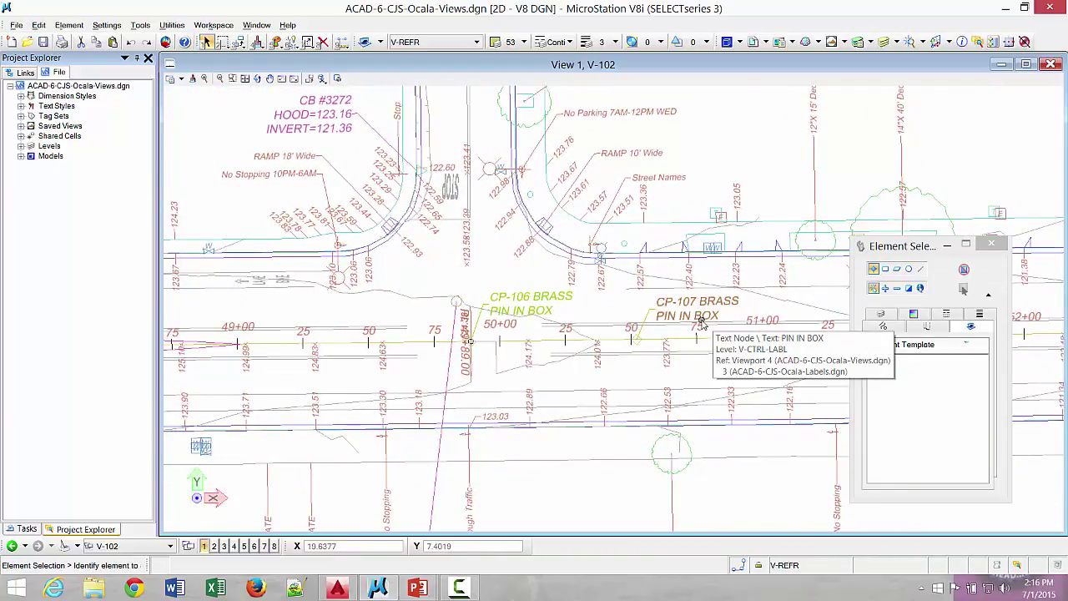